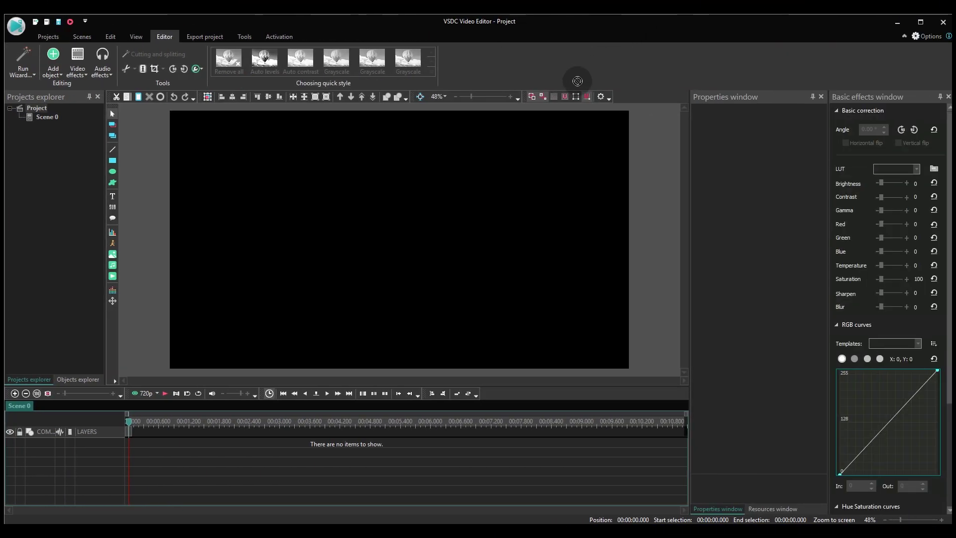
Step: Drag Agra.mp4 and Delhi.mp4 onto the timeline as clips Agra_1 and Delhi_2
{"action": "left_click_drag", "start_coordinate": [405, 239], "coordinate": [405, 240]}
Step: Set Agra_1's duration to 00:00:03.000 in Properties
{"action": "left_click", "coordinate": [405, 240]}
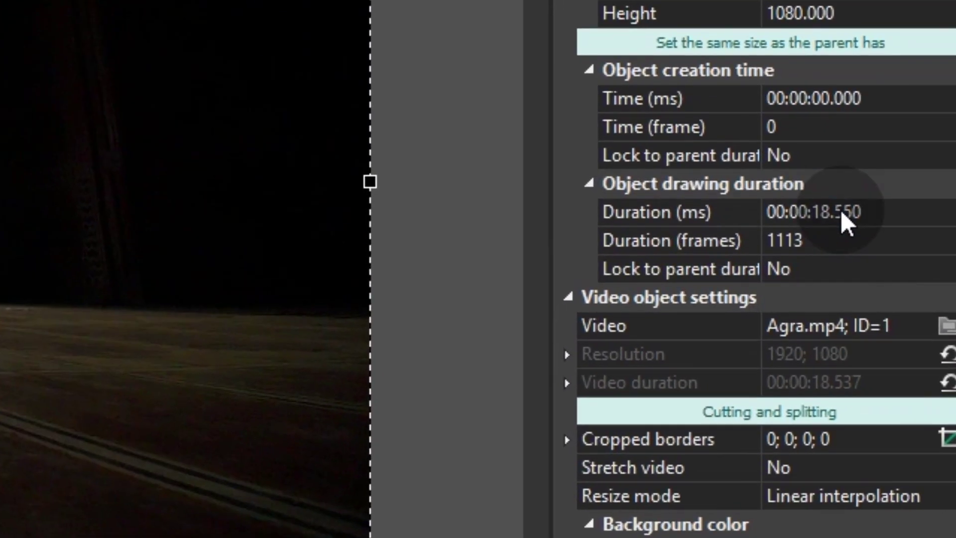
{"action": "left_click", "coordinate": [785, 250]}
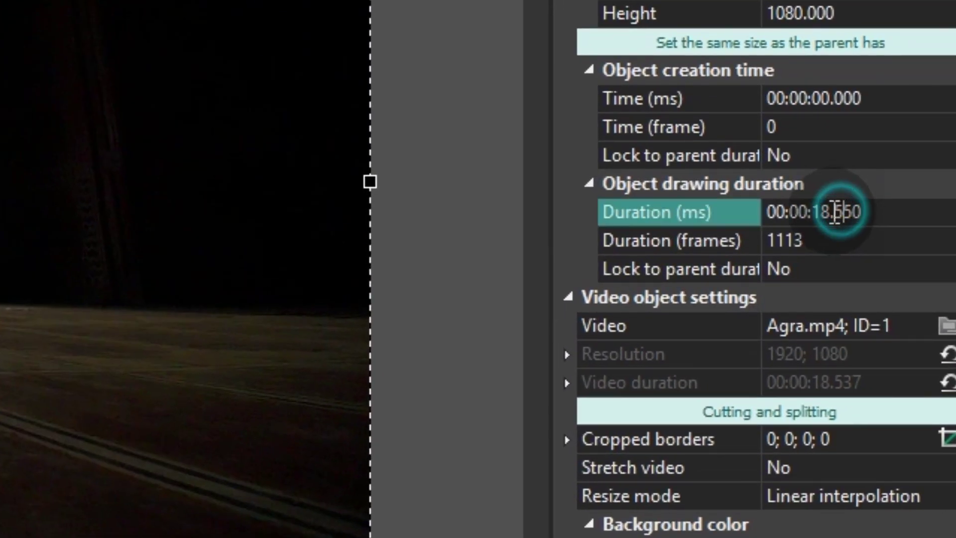
{"action": "type", "text": "0355"}
{"action": "key", "text": "BackSpace"}
{"action": "key", "text": "BackSpace"}
{"action": "type", "text": "00"}
{"action": "key", "text": "Return"}
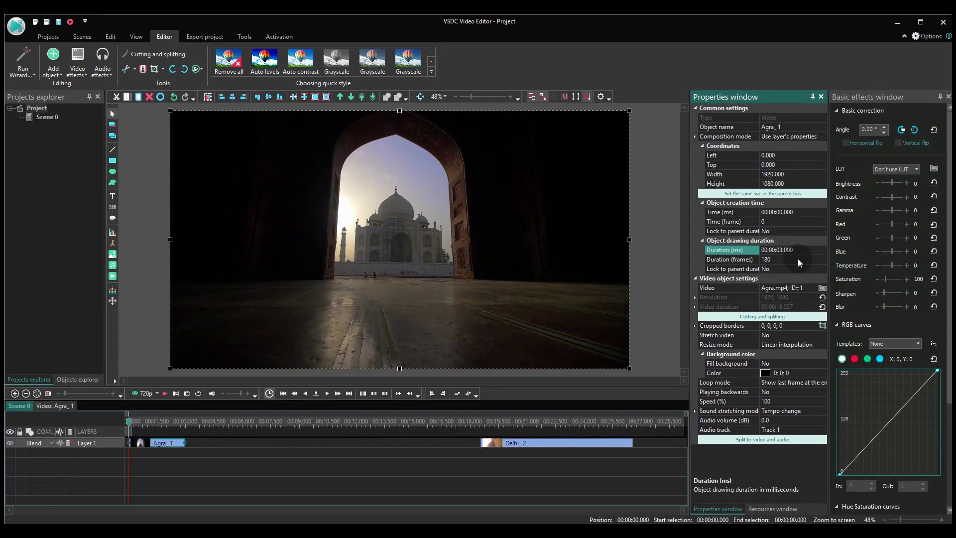
Step: Set Delhi_2's duration to 00:00:03.000 as well
{"action": "left_click", "coordinate": [619, 444]}
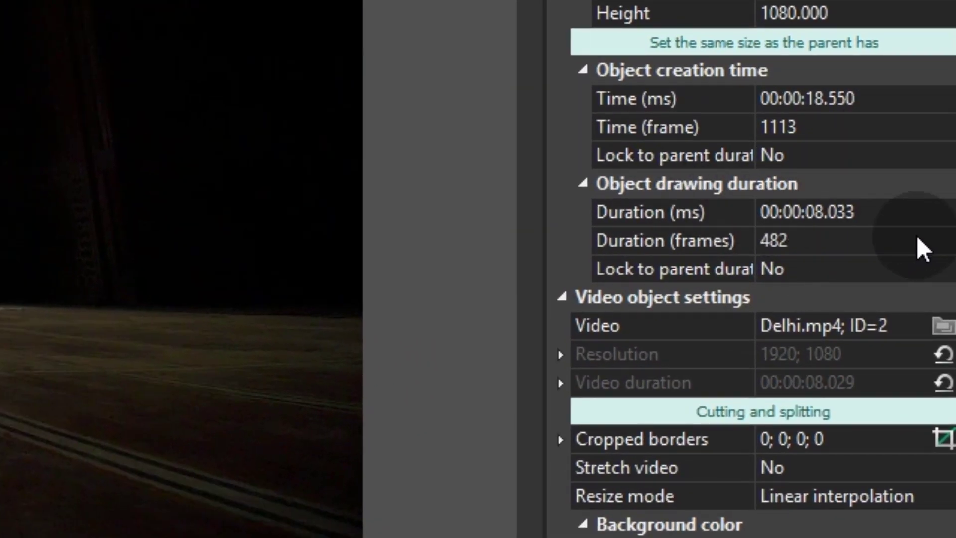
{"action": "left_click", "coordinate": [892, 214]}
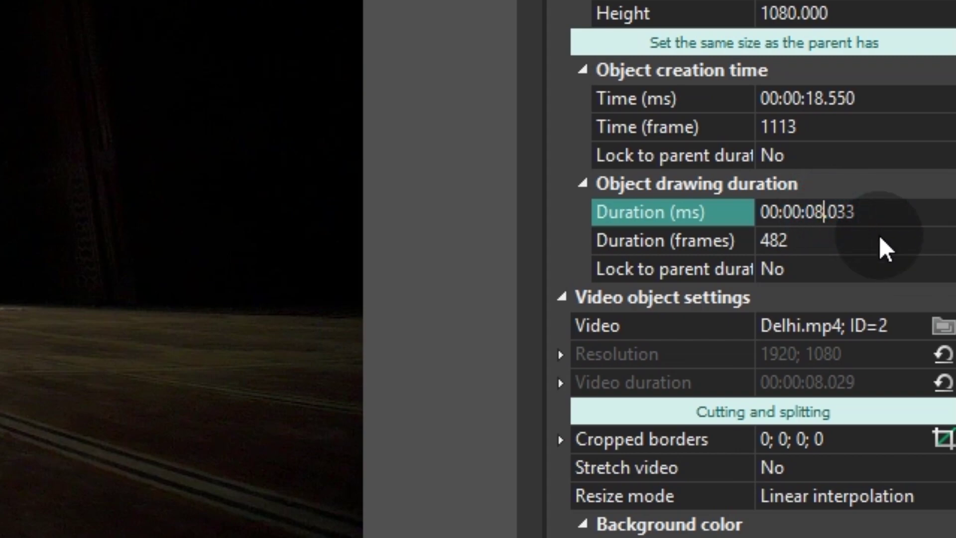
{"action": "type", "text": "3"}
{"action": "key", "text": "Delete"}
{"action": "key", "text": "Delete"}
{"action": "type", "text": "00"}
{"action": "key", "text": "Return"}
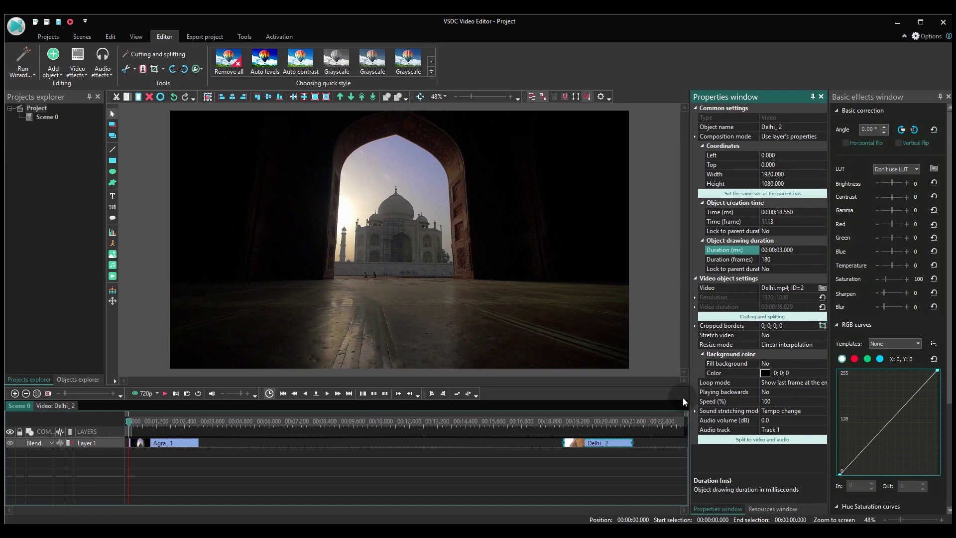
Step: Move Delhi_2 left so it starts right after Agra_1 at 3 seconds
{"action": "left_click_drag", "start_coordinate": [587, 448], "coordinate": [349, 444]}
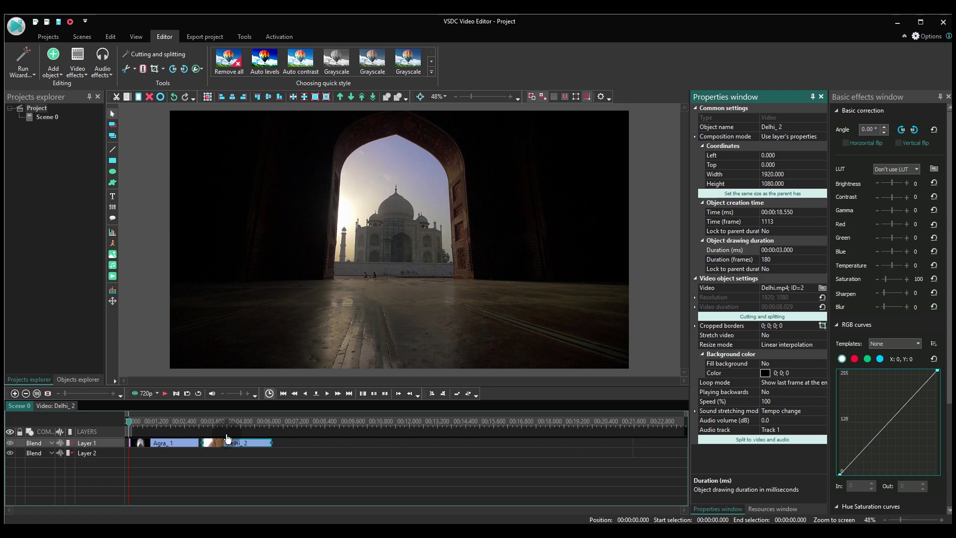
{"action": "scroll", "coordinate": [228, 438], "scroll_direction": "up", "scroll_amount": 3}
{"action": "left_click", "coordinate": [423, 471]}
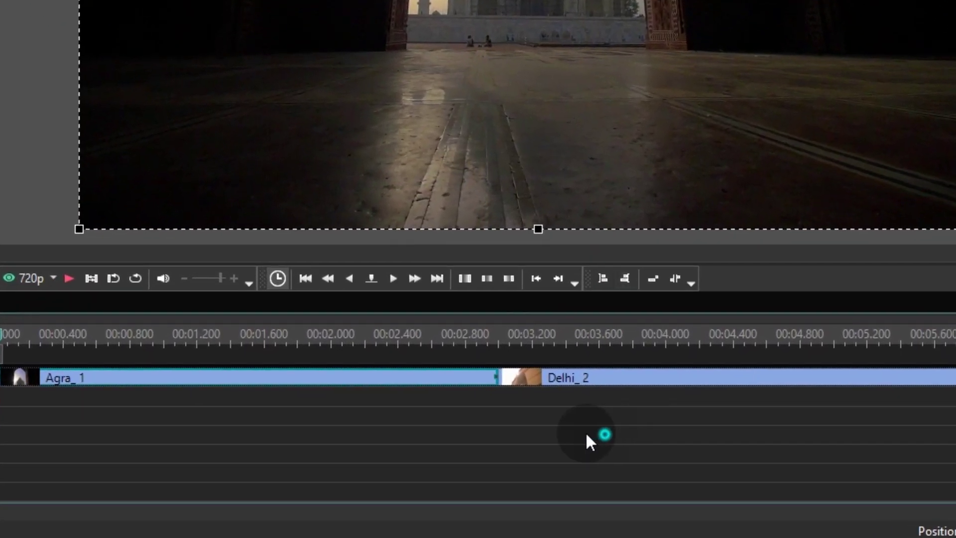
Step: Convert the Agra_1 and Delhi_2 clips into a single 6-second sprite
{"action": "right_click", "coordinate": [469, 379]}
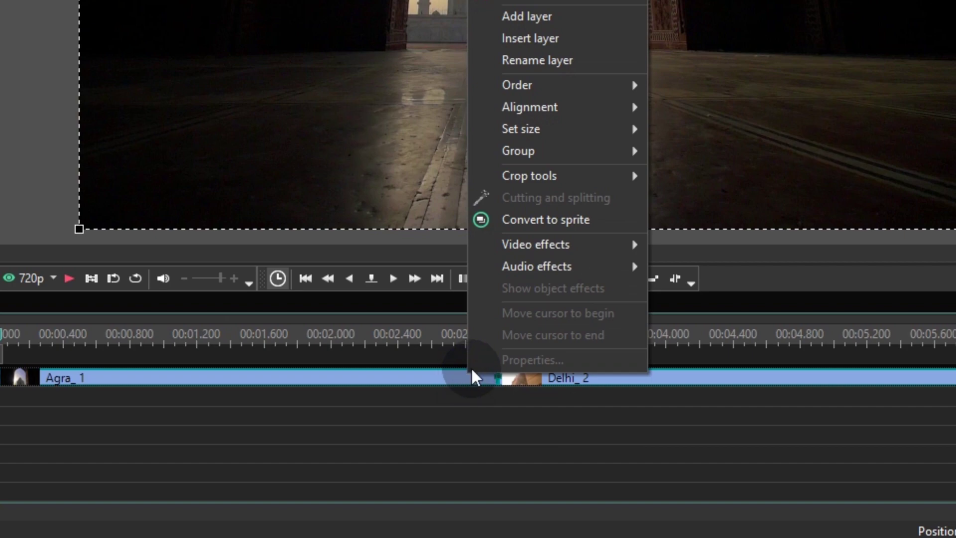
{"action": "left_click", "coordinate": [555, 231]}
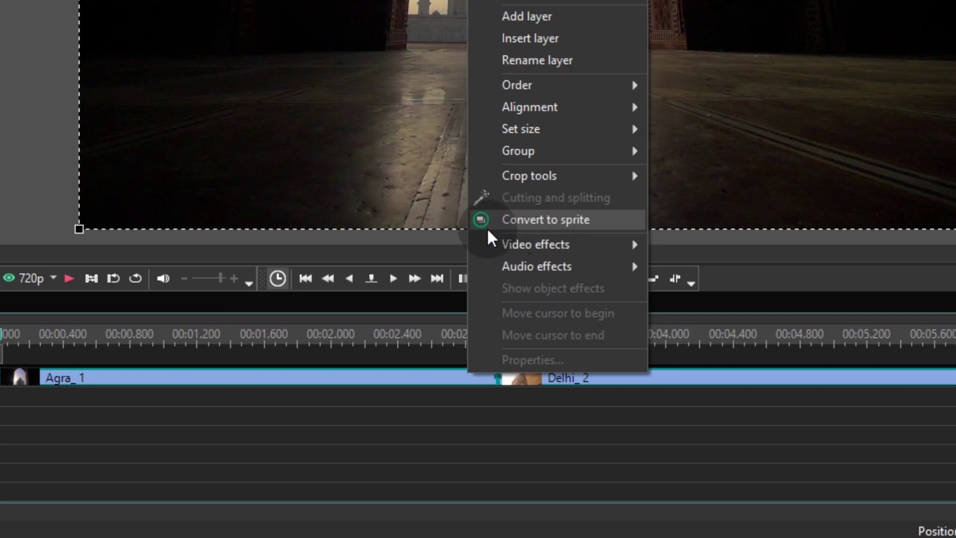
{"action": "left_click", "coordinate": [596, 222]}
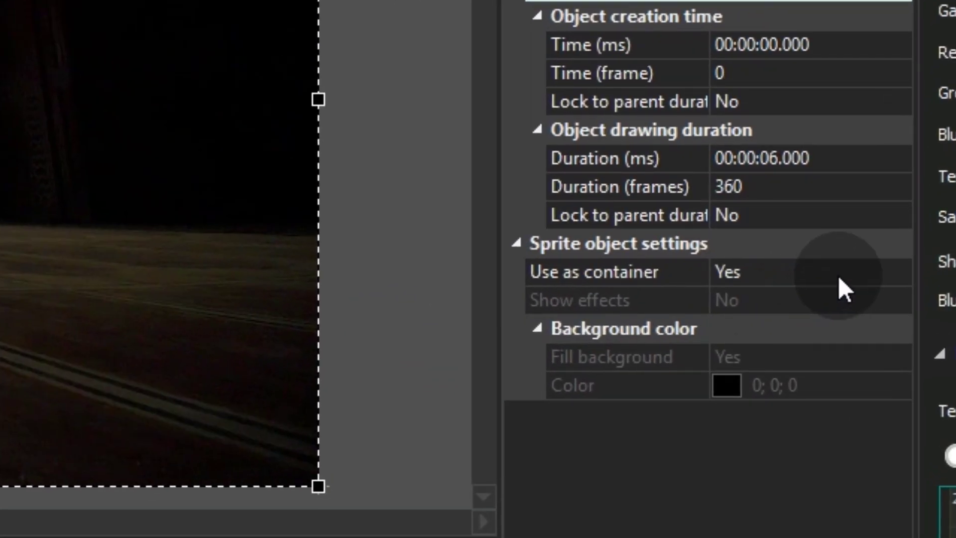
Step: Set the sprite to Use as container No, Show effects Yes, Fill background No
{"action": "left_click", "coordinate": [814, 295]}
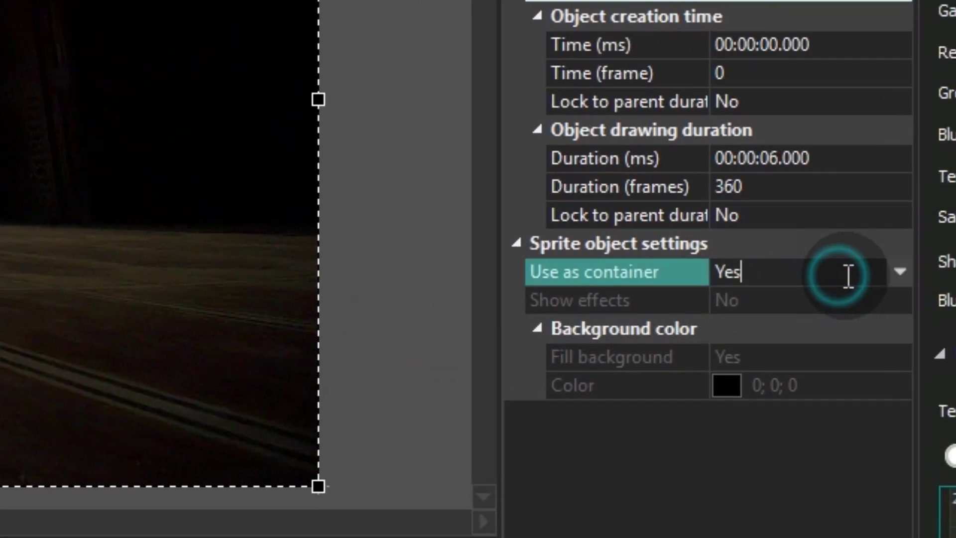
{"action": "left_click", "coordinate": [904, 275]}
{"action": "left_click", "coordinate": [882, 329]}
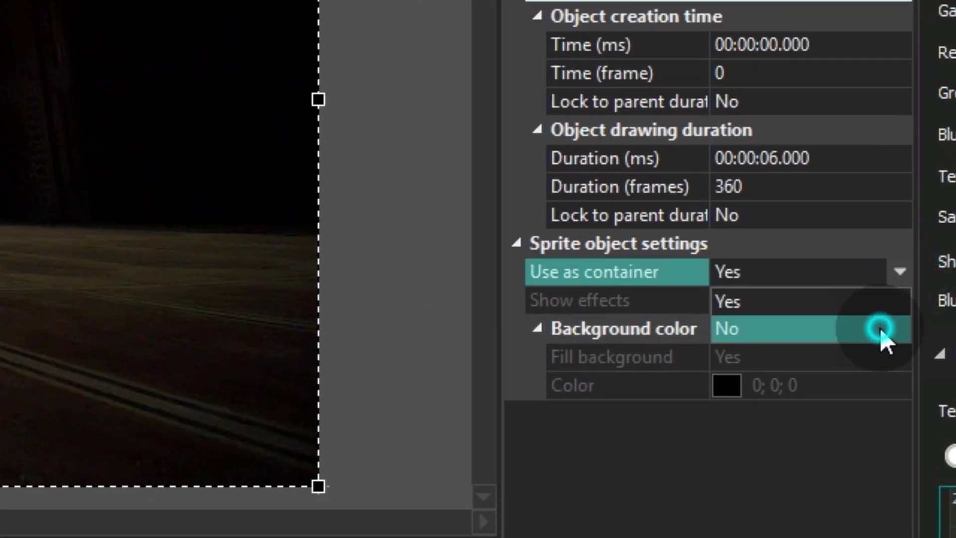
{"action": "left_click", "coordinate": [888, 302]}
{"action": "left_click", "coordinate": [907, 297]}
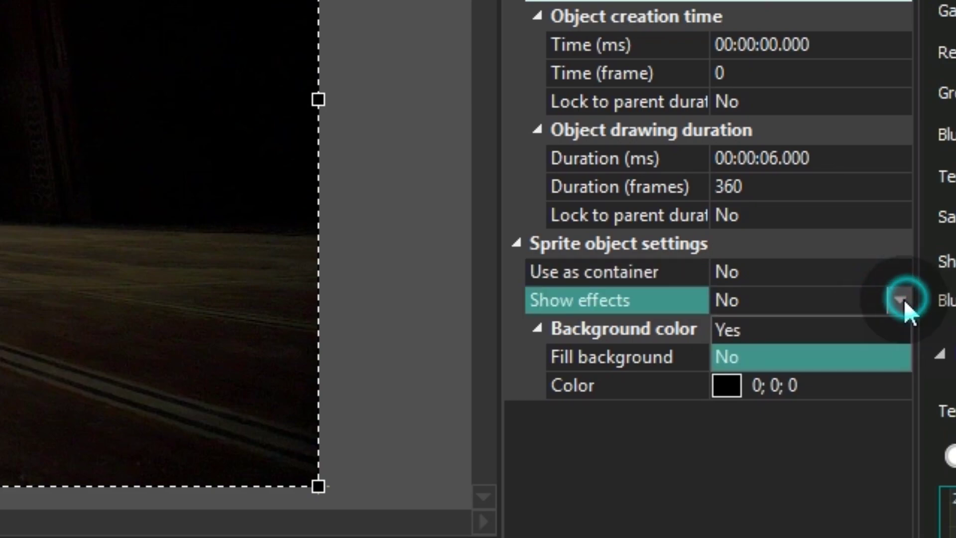
{"action": "left_click", "coordinate": [880, 328]}
{"action": "left_click", "coordinate": [877, 367]}
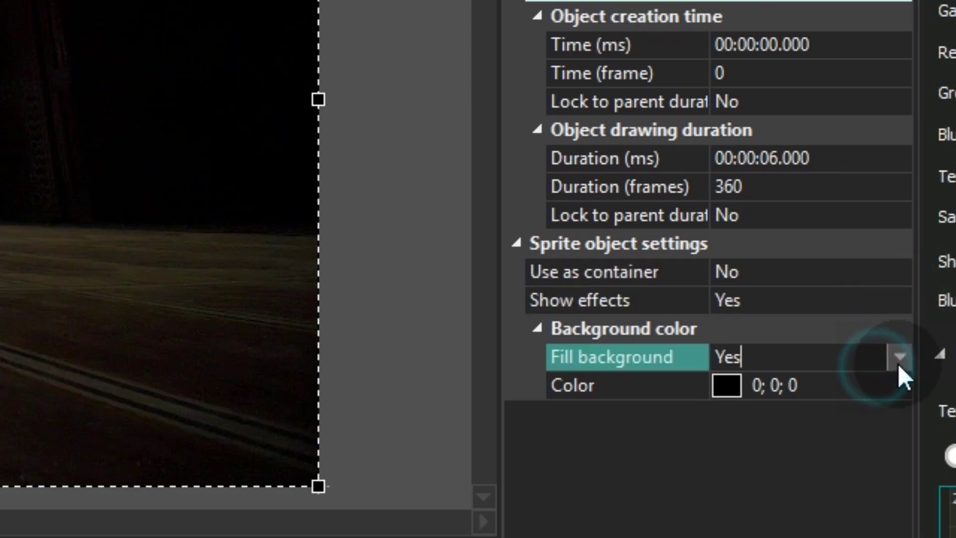
{"action": "left_click", "coordinate": [901, 357]}
{"action": "left_click", "coordinate": [880, 419]}
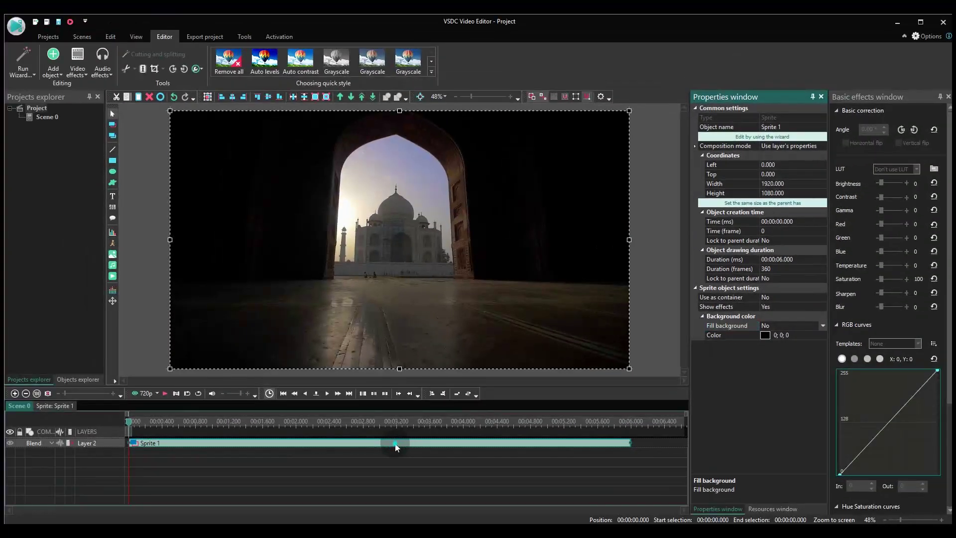
Step: Inside Sprite 1, add a Filters > Gaussian blur effect spanning the whole parent duration
{"action": "double_click", "coordinate": [396, 446]}
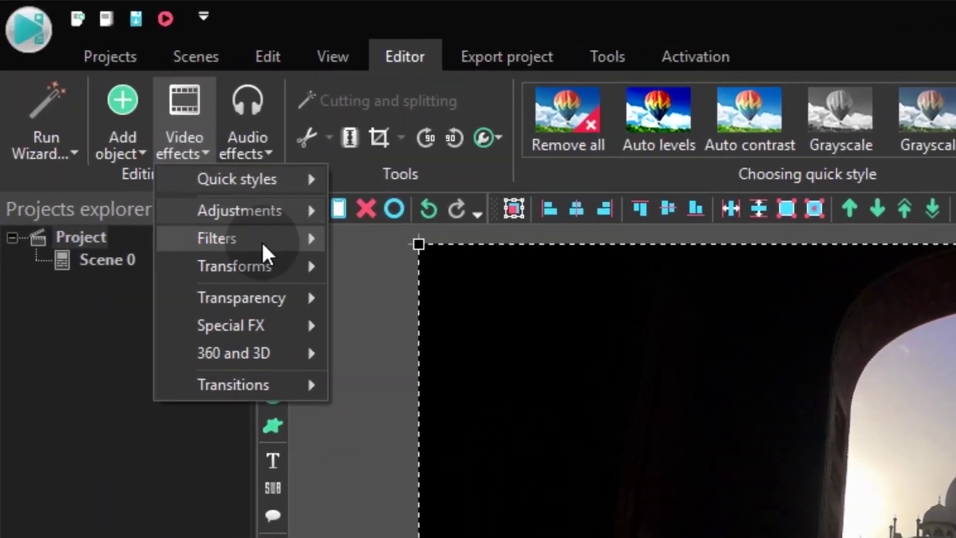
{"action": "left_click", "coordinate": [262, 241]}
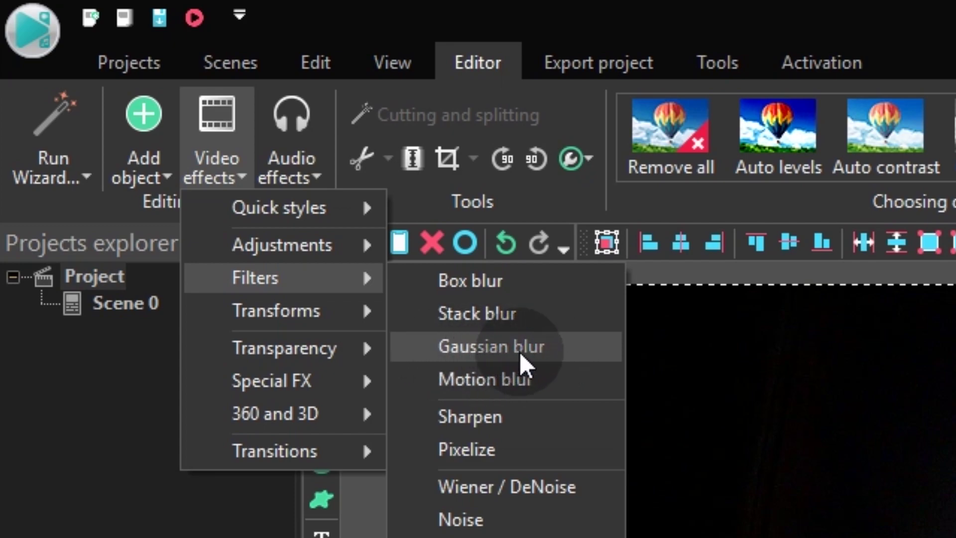
{"action": "left_click", "coordinate": [548, 349]}
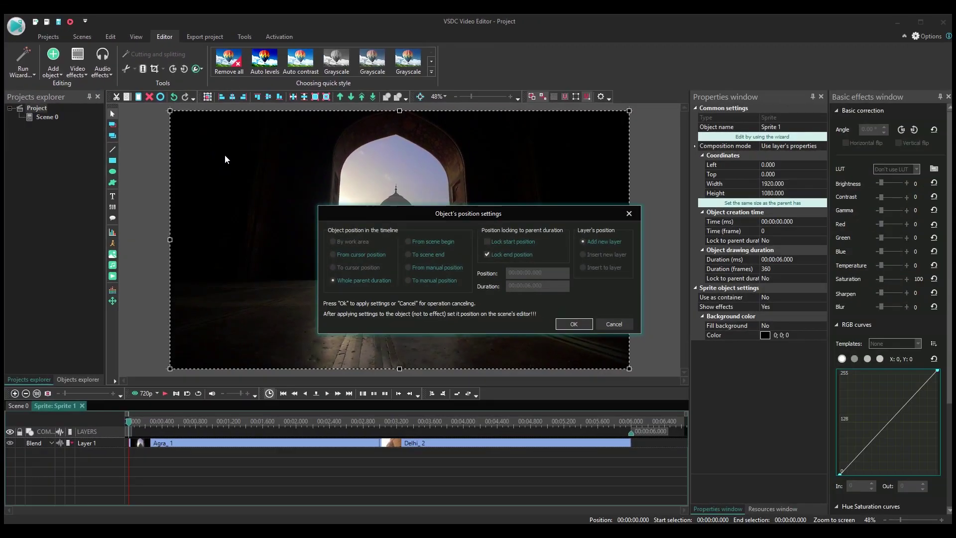
{"action": "left_click", "coordinate": [571, 324]}
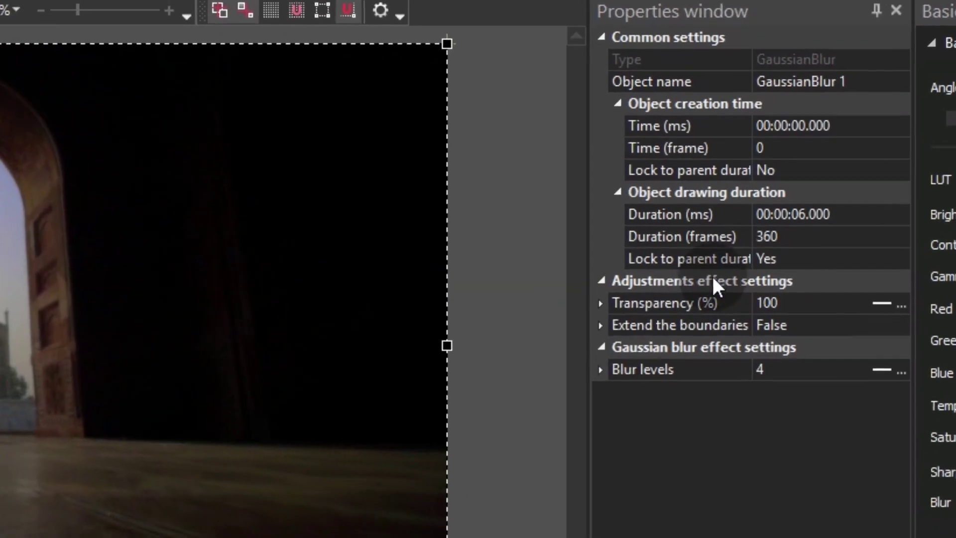
Step: Set GaussianBlur 1's duration to 00:00:00.500
{"action": "left_click", "coordinate": [837, 214]}
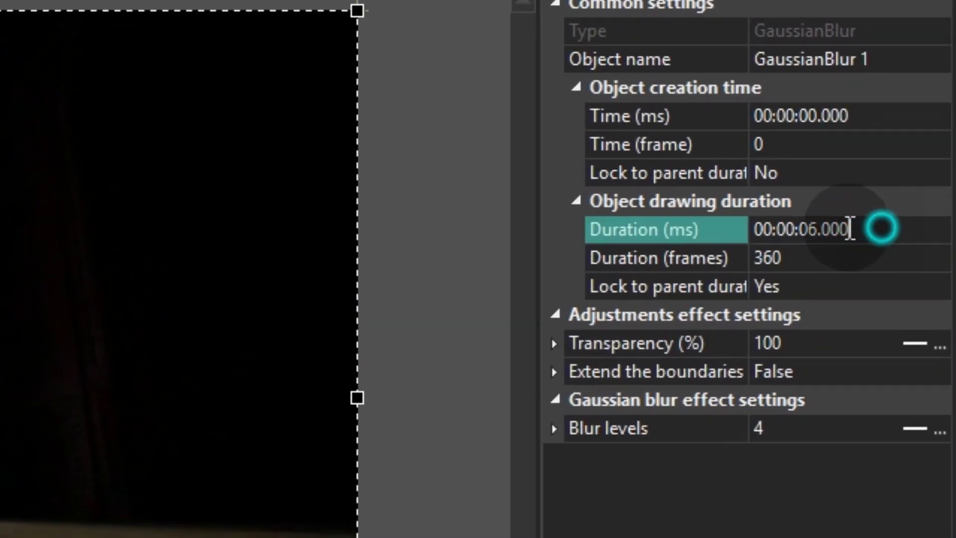
{"action": "mouse_move", "coordinate": [850, 229]}
{"action": "left_mouse_down"}
{"action": "mouse_move", "coordinate": [751, 228]}
{"action": "mouse_move", "coordinate": [853, 228]}
{"action": "left_mouse_up"}
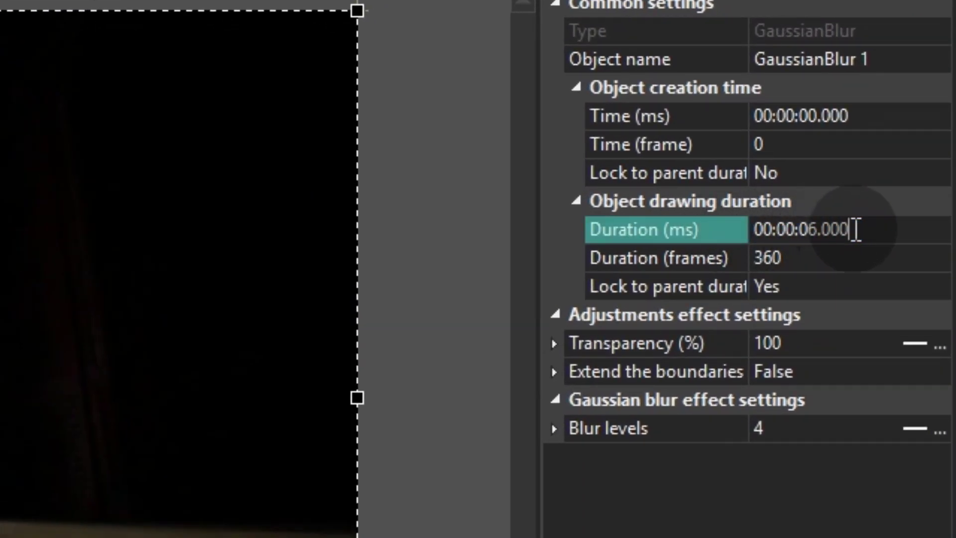
{"action": "left_click", "coordinate": [809, 229]}
{"action": "key", "text": "Return"}
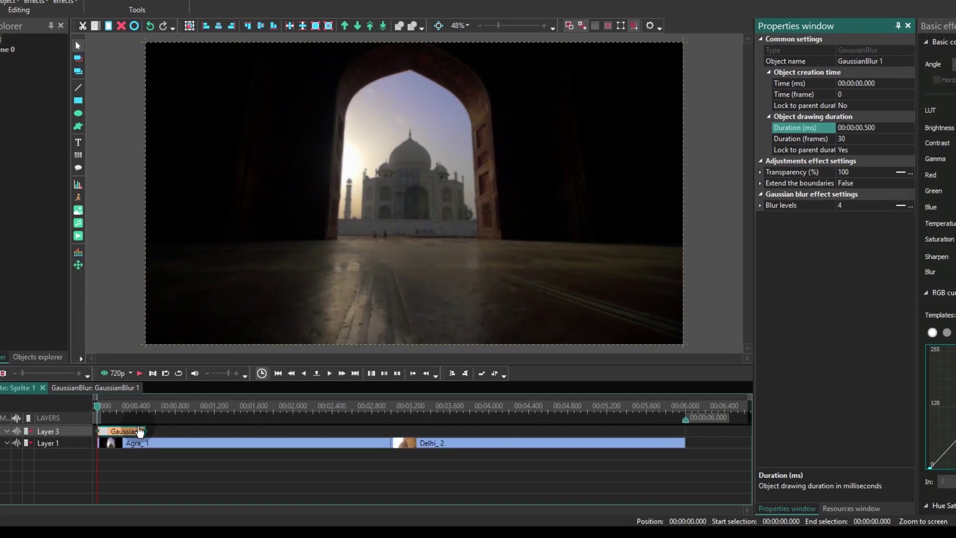
Step: Place the blur at 2.733 s, straddling the Agra_1–Delhi_2 cut, with the playhead there
{"action": "left_click_drag", "start_coordinate": [140, 431], "coordinate": [386, 432]}
{"action": "left_click_drag", "start_coordinate": [465, 350], "coordinate": [485, 334]}
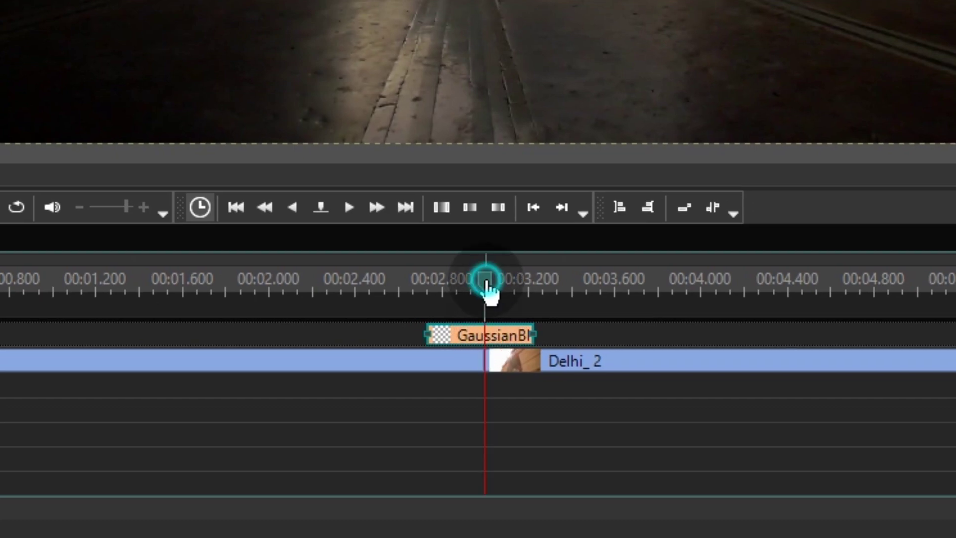
{"action": "left_click", "coordinate": [487, 286]}
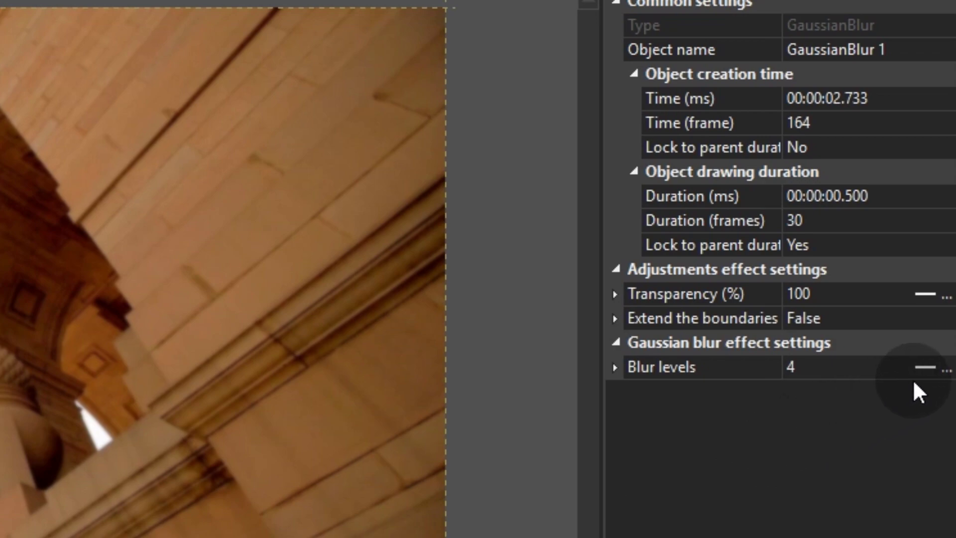
{"action": "left_click", "coordinate": [922, 374]}
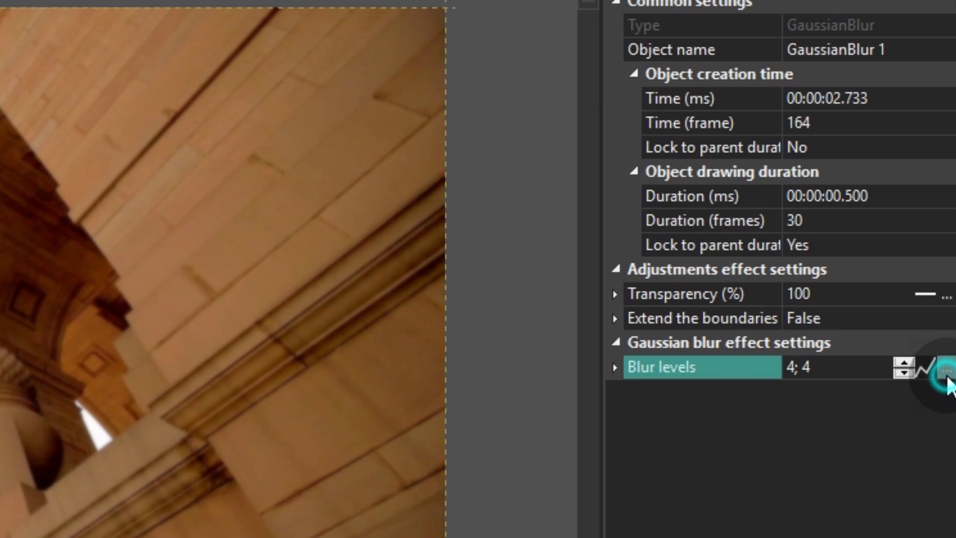
Step: Add a Blur levels keyframe at 0.266 s raised to a peak, then preview the transition
{"action": "left_click", "coordinate": [947, 373]}
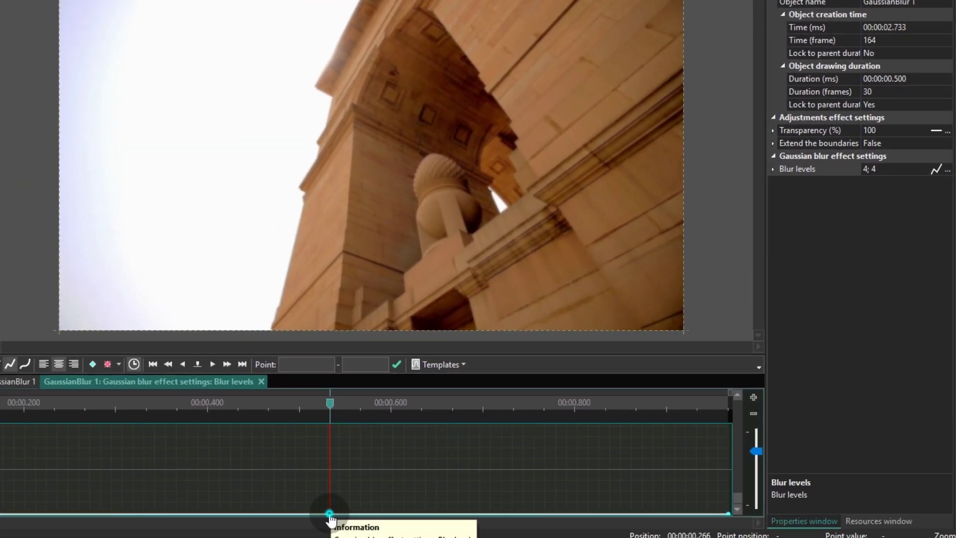
{"action": "left_click", "coordinate": [329, 512]}
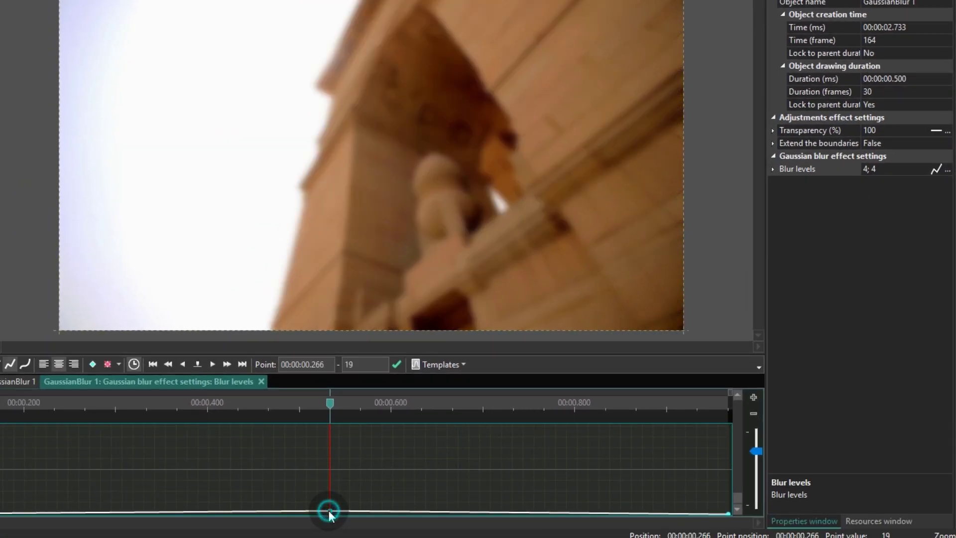
{"action": "left_click_drag", "start_coordinate": [330, 513], "coordinate": [331, 471]}
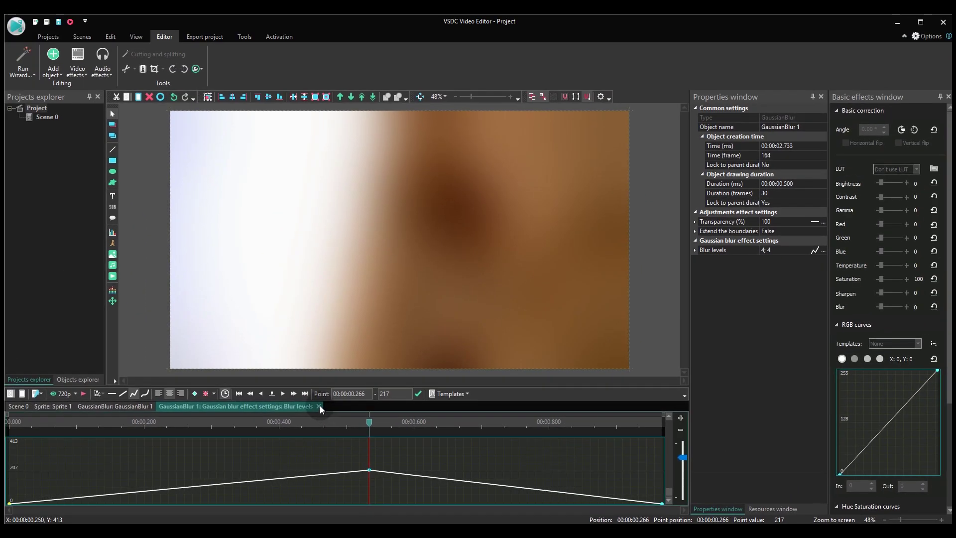
{"action": "left_click", "coordinate": [318, 406]}
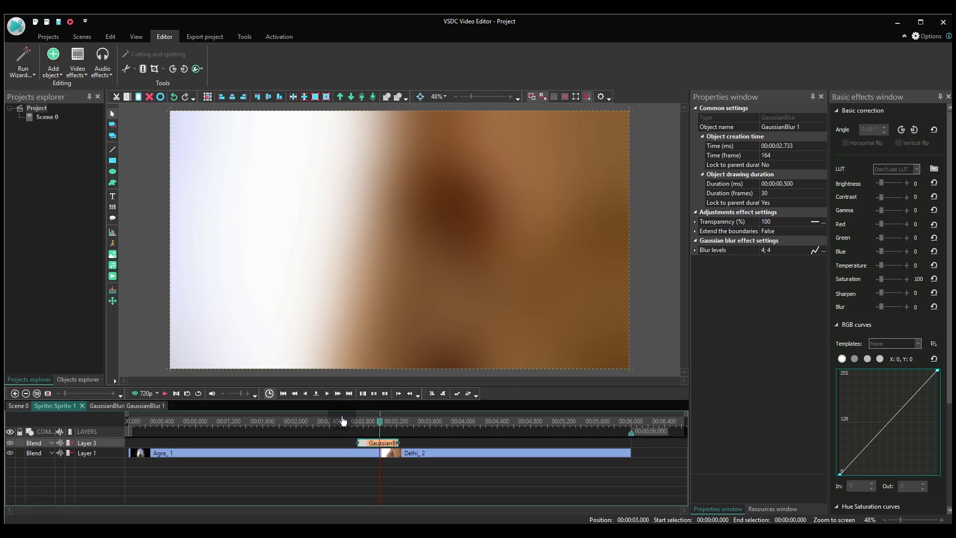
{"action": "key", "text": "space"}
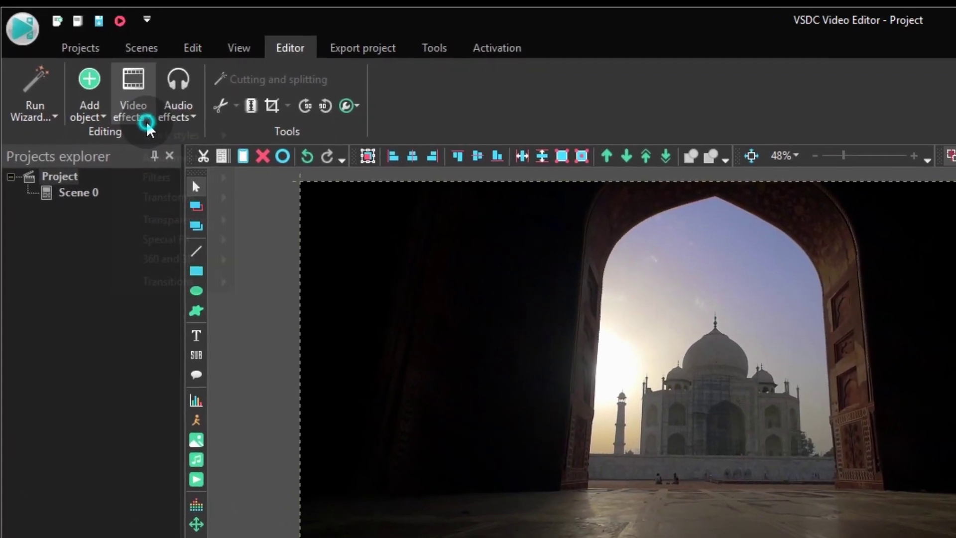
Step: Add an Adjustments > Brightness/Contrast/Gamma effect (BCG 1) starting at the 2.6 s playhead
{"action": "left_click", "coordinate": [85, 76]}
{"action": "mouse_move", "coordinate": [202, 182]}
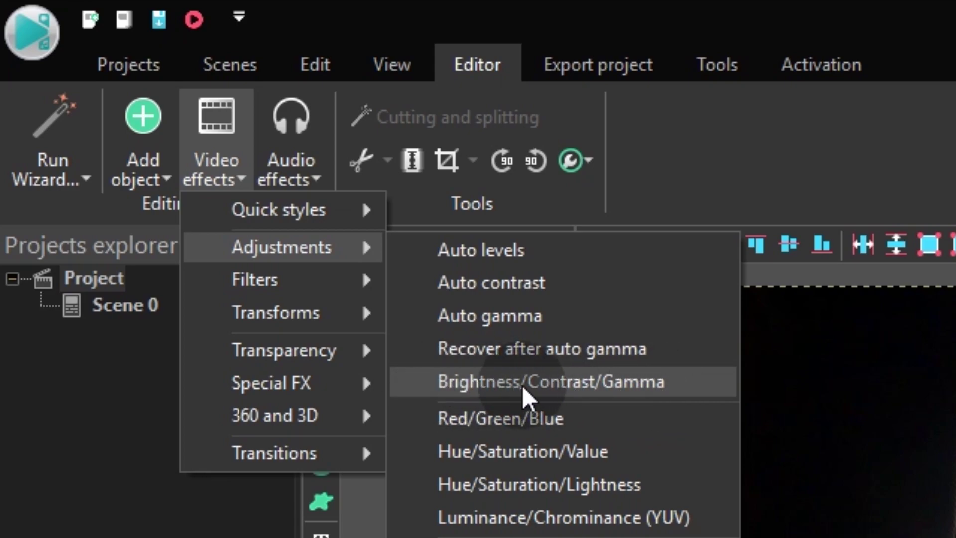
{"action": "left_click", "coordinate": [690, 389]}
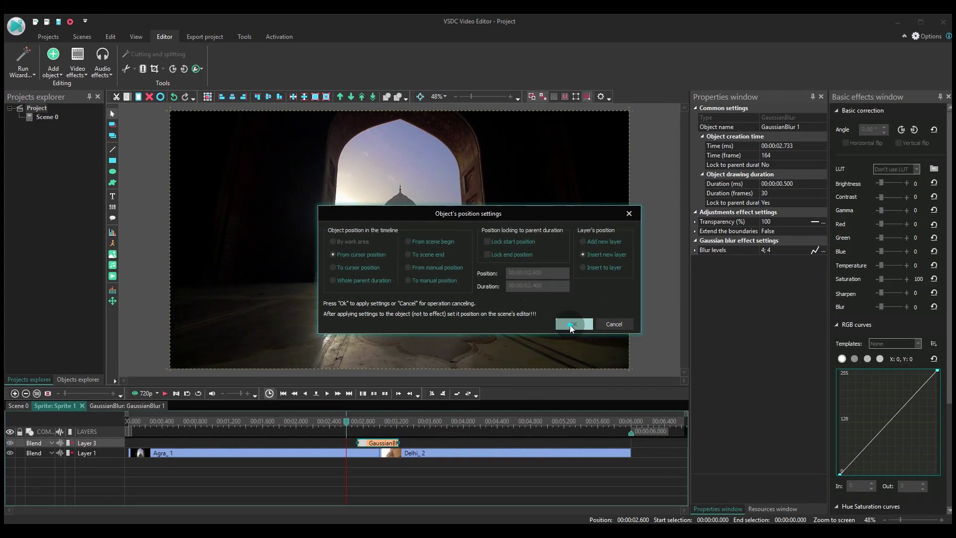
{"action": "left_click", "coordinate": [571, 324]}
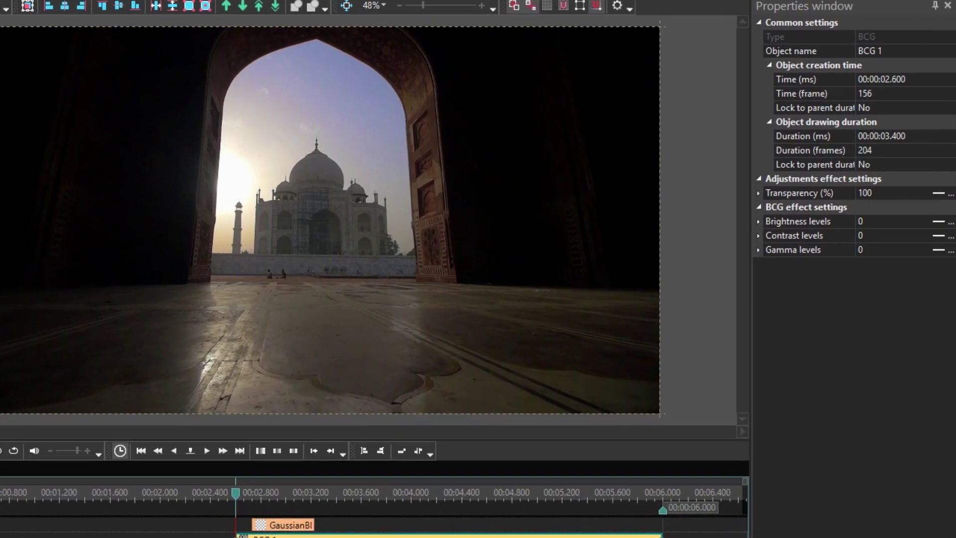
Step: Set BCG 1's duration to 00:00:00.500 and align it under GaussianBlur 1
{"action": "left_click", "coordinate": [918, 136]}
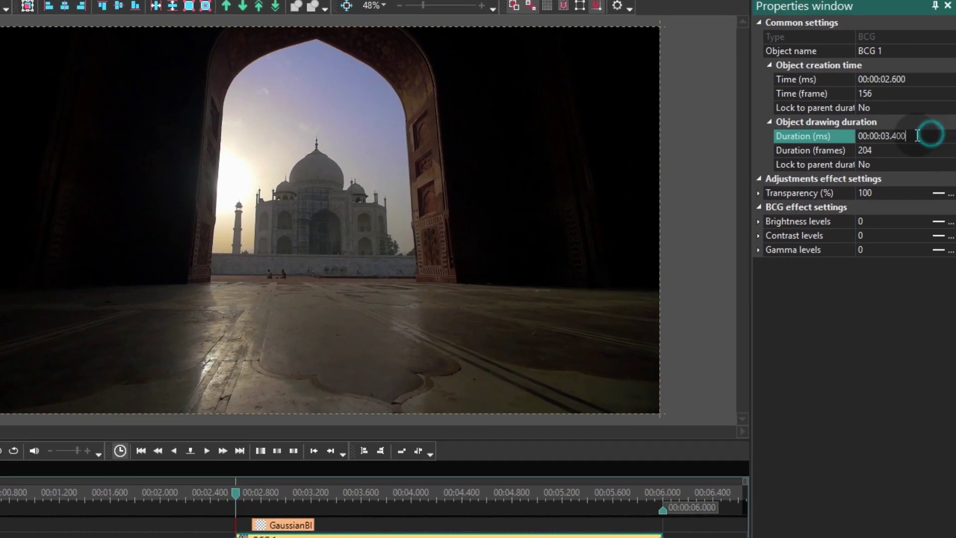
{"action": "left_click_drag", "start_coordinate": [931, 134], "coordinate": [845, 134]}
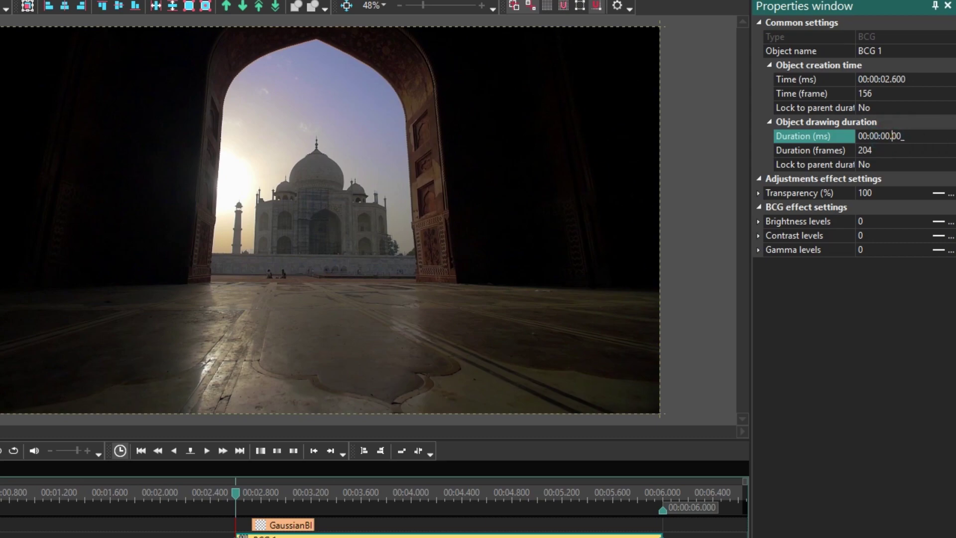
{"action": "type", "text": "500"}
{"action": "key", "text": "Return"}
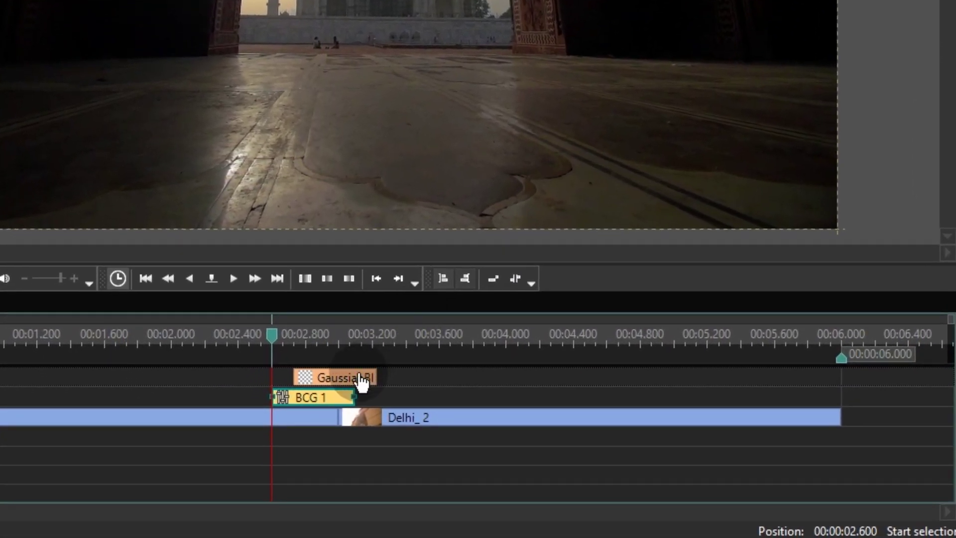
{"action": "left_click", "coordinate": [318, 401]}
{"action": "left_click_drag", "start_coordinate": [317, 401], "coordinate": [344, 402]}
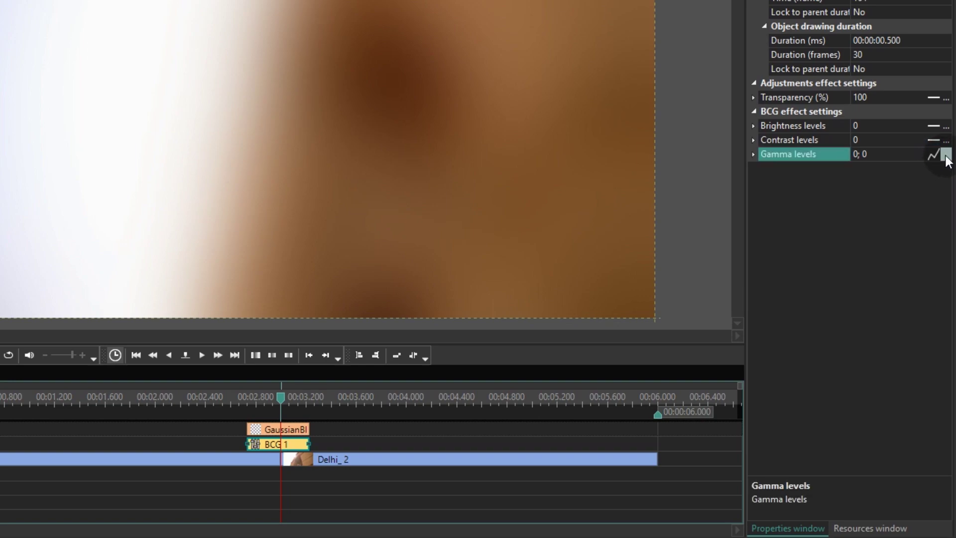
Step: Raise BCG 1's middle Gamma levels keyframe to 35 at 0.266 s
{"action": "left_click", "coordinate": [946, 158]}
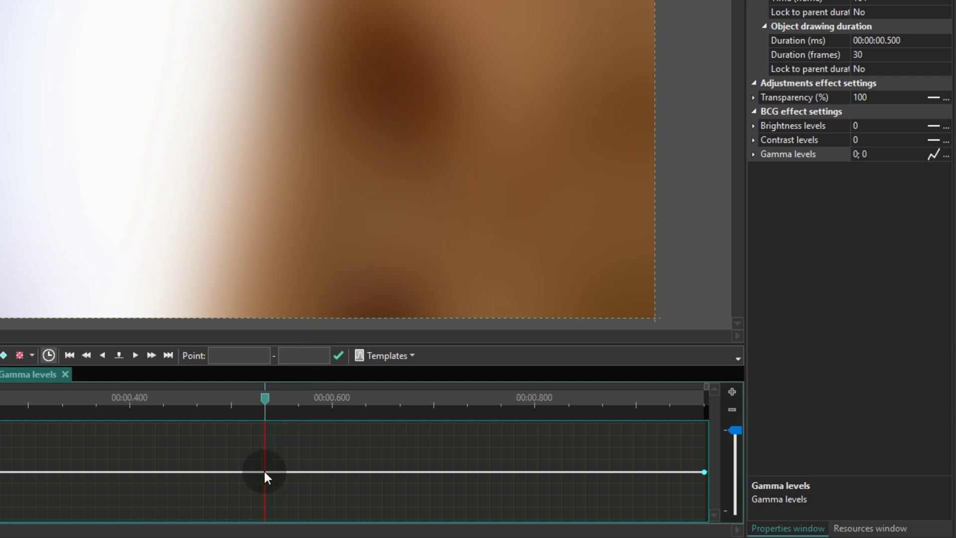
{"action": "left_click_drag", "start_coordinate": [267, 478], "coordinate": [267, 457]}
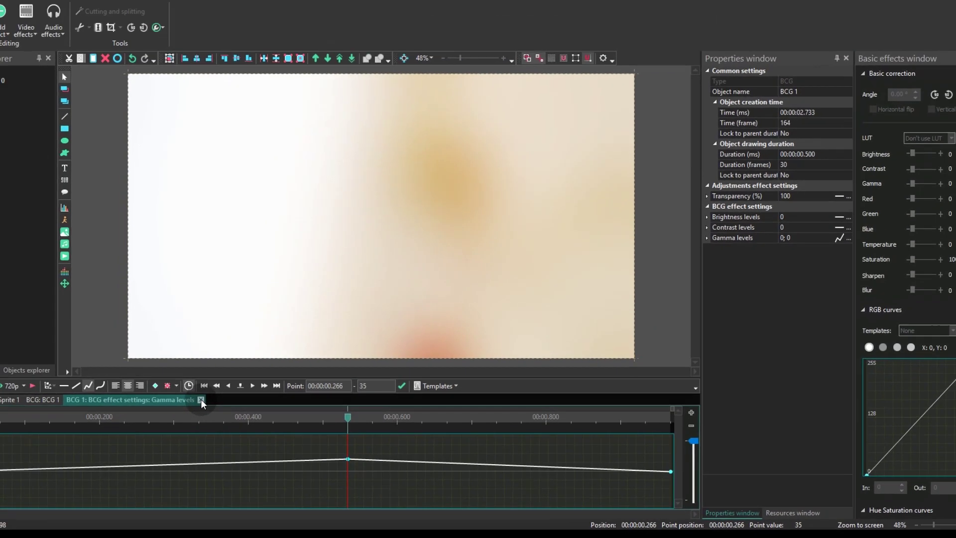
{"action": "left_click", "coordinate": [201, 399]}
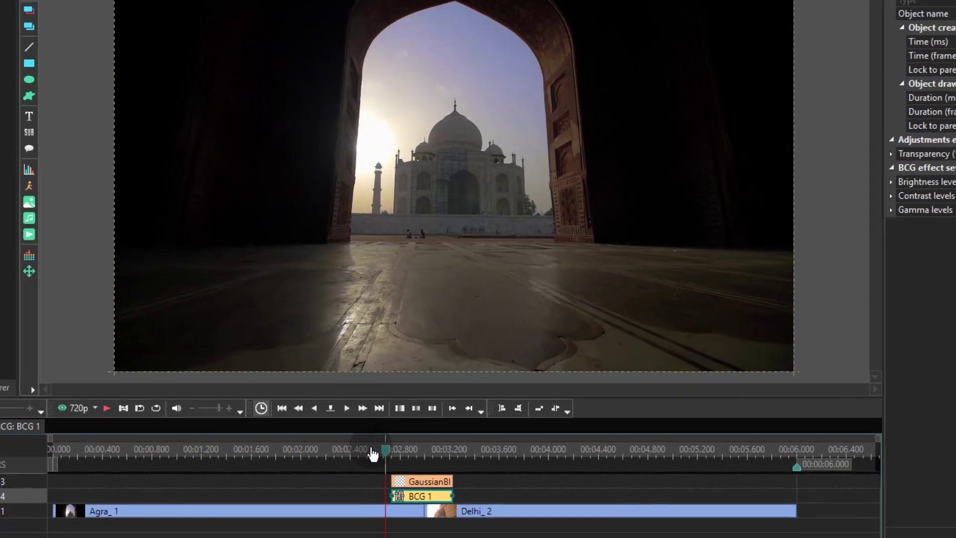
{"action": "left_click_drag", "start_coordinate": [343, 423], "coordinate": [357, 423]}
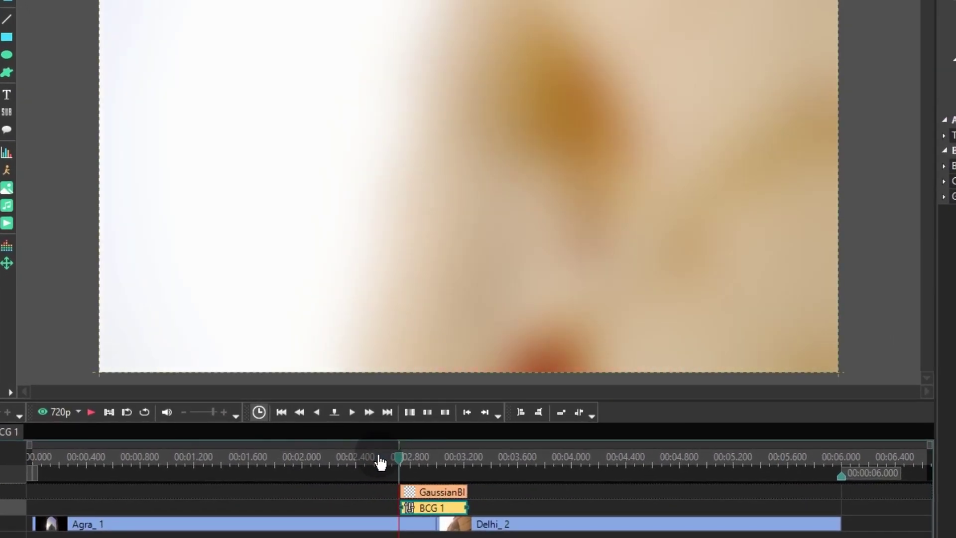
{"action": "key", "text": "space"}
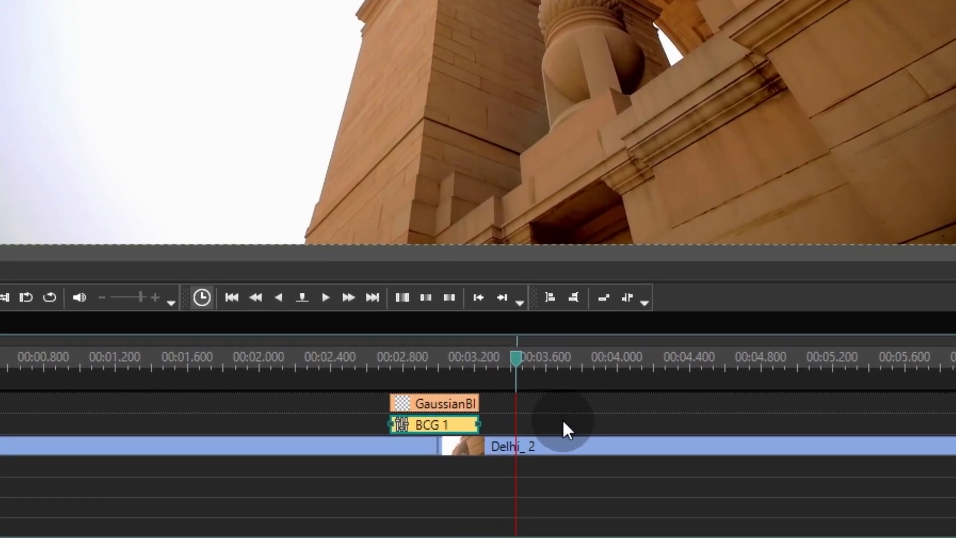
{"action": "left_click", "coordinate": [537, 513]}
Step: Shift the blur and BCG effects to about 2.55 s and overlap Delhi_2 on its own track
{"action": "left_click_drag", "start_coordinate": [603, 351], "coordinate": [455, 326]}
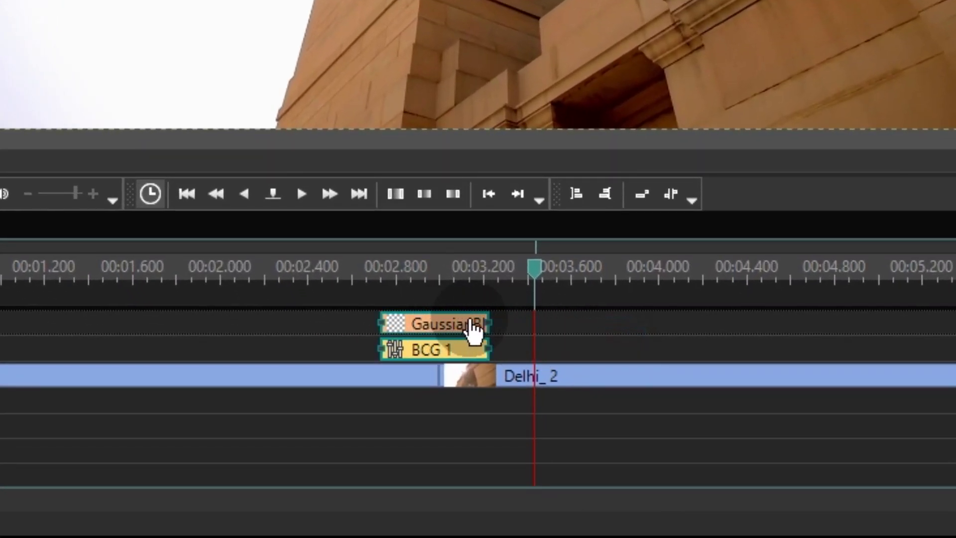
{"action": "left_click_drag", "start_coordinate": [474, 329], "coordinate": [423, 331]}
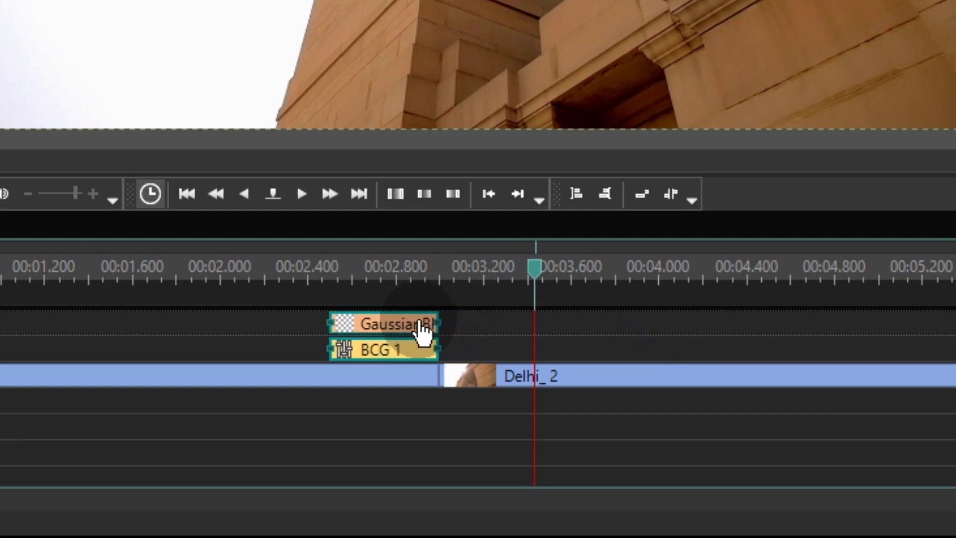
{"action": "left_click_drag", "start_coordinate": [518, 384], "coordinate": [458, 413]}
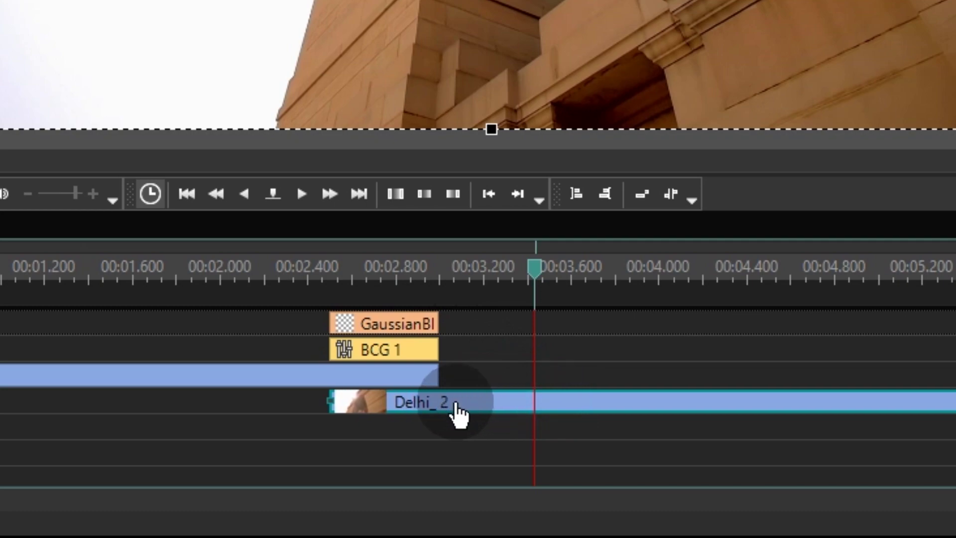
{"action": "left_click", "coordinate": [369, 377]}
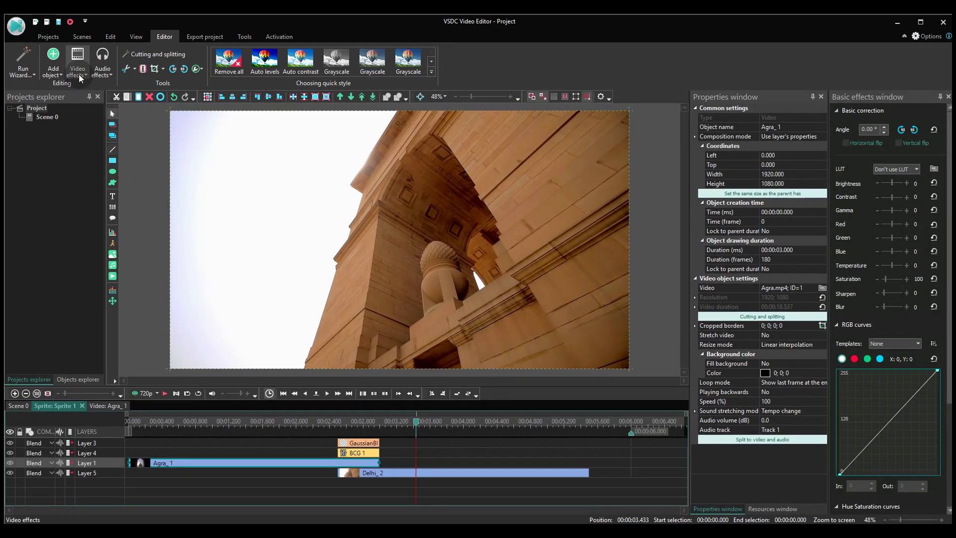
Step: Apply a Transparency Fade out (FadeOut 1) to Agra_1 itself, starting at 2 s and lasting 1 second
{"action": "left_click", "coordinate": [78, 73]}
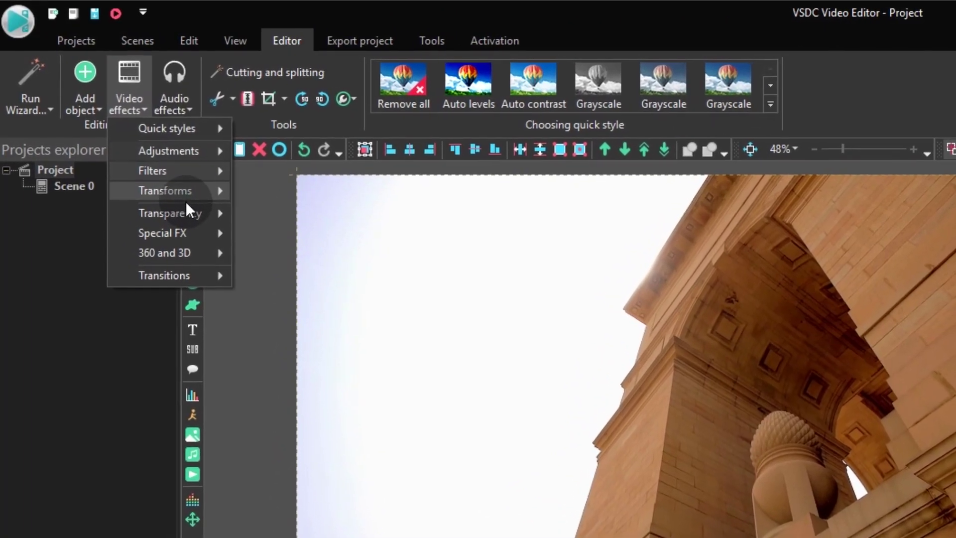
{"action": "mouse_move", "coordinate": [202, 194]}
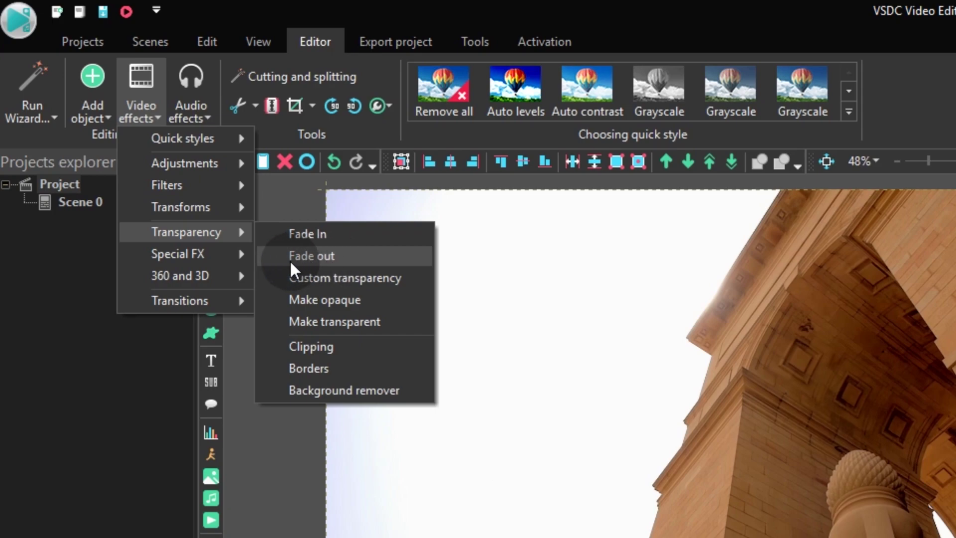
{"action": "left_click", "coordinate": [343, 257]}
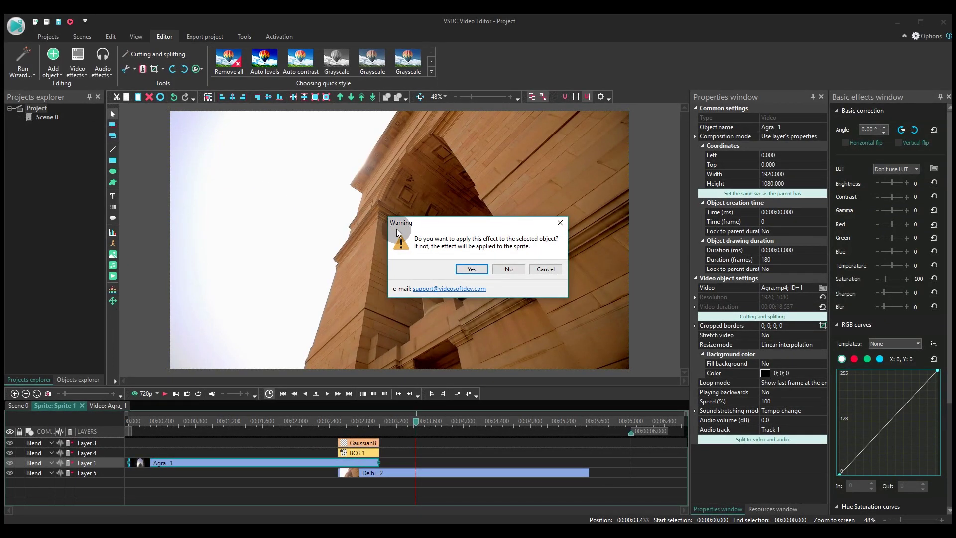
{"action": "left_click", "coordinate": [472, 269]}
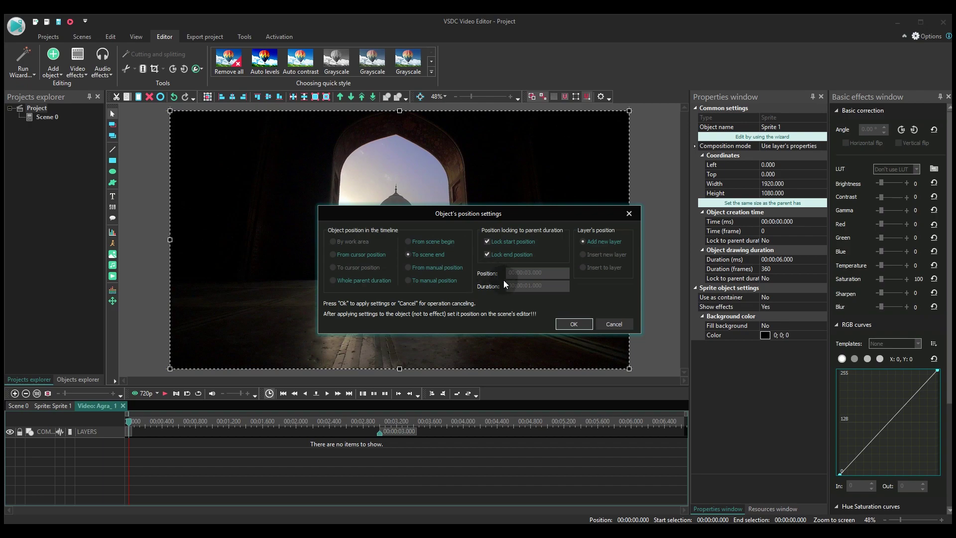
{"action": "left_click", "coordinate": [571, 324]}
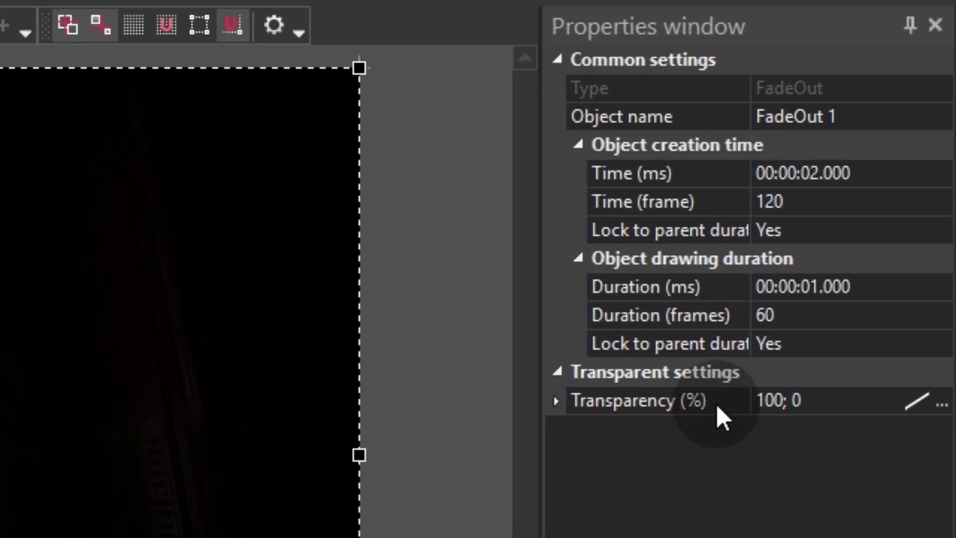
Step: Set FadeOut 1's duration to 00:00:00.500 (0.5 seconds)
{"action": "left_click", "coordinate": [892, 288]}
{"action": "left_click_drag", "start_coordinate": [914, 285], "coordinate": [884, 295]}
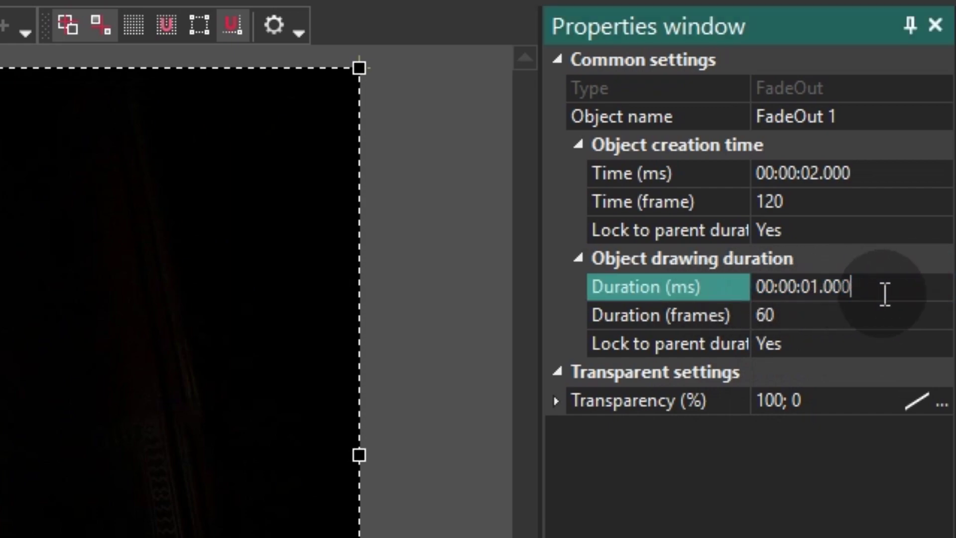
{"action": "left_click", "coordinate": [827, 286]}
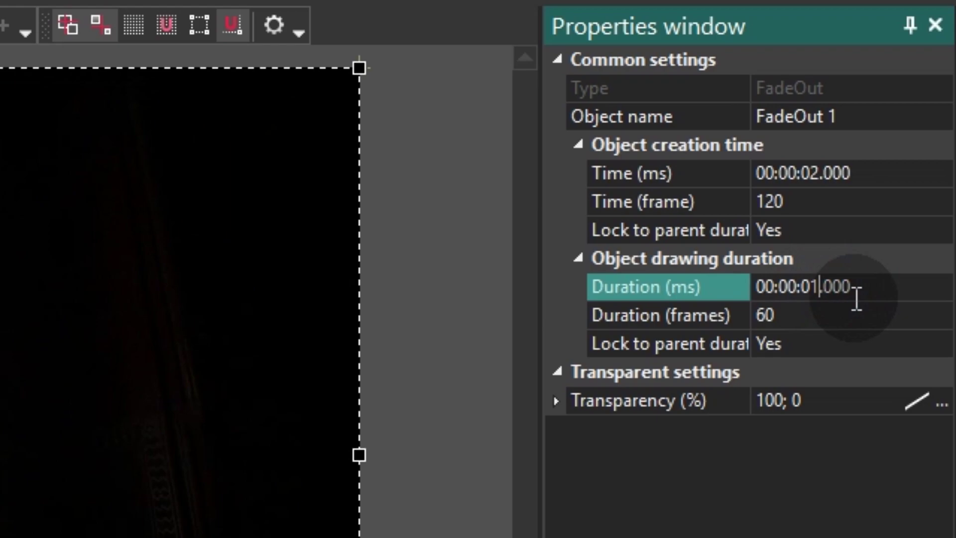
{"action": "type", "text": "5"}
{"action": "key", "text": "Return"}
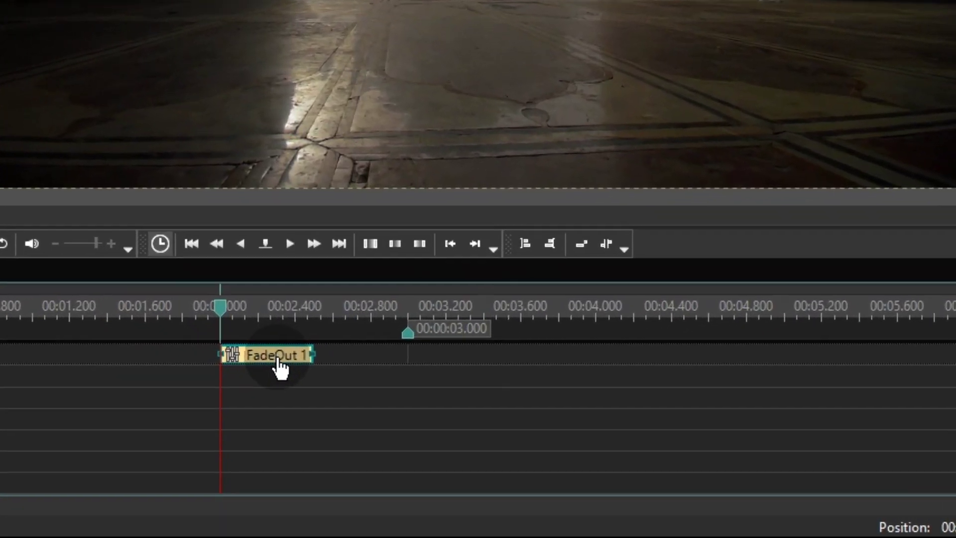
Step: Move FadeOut 1 so it ends at 3.000 s, then return to the Scene 0 timeline
{"action": "left_click_drag", "start_coordinate": [322, 431], "coordinate": [358, 431]}
{"action": "left_click_drag", "start_coordinate": [361, 339], "coordinate": [373, 337]}
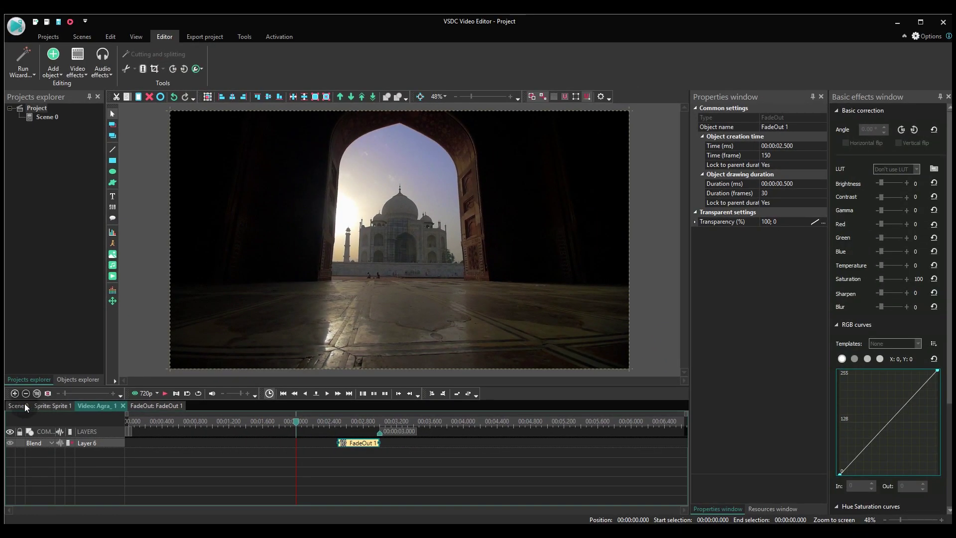
{"action": "left_click", "coordinate": [19, 405]}
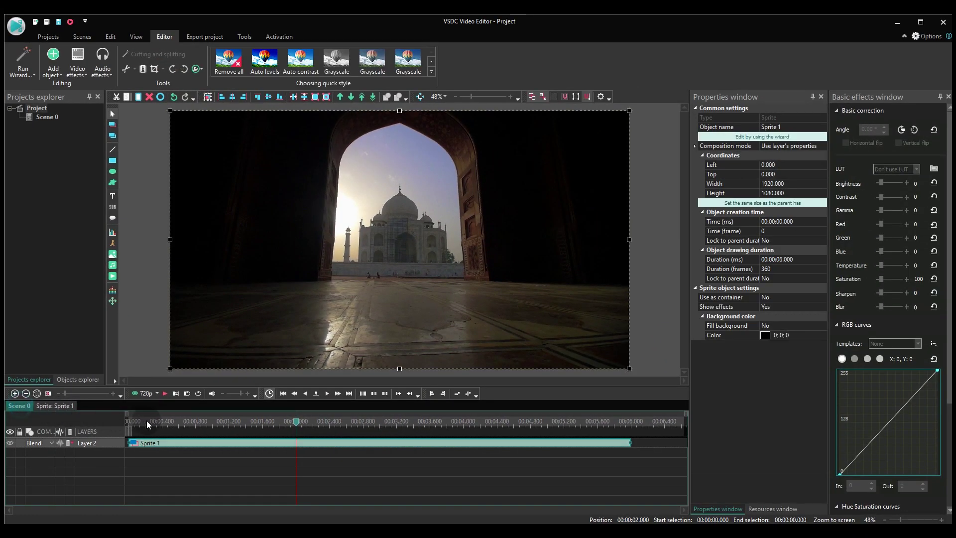